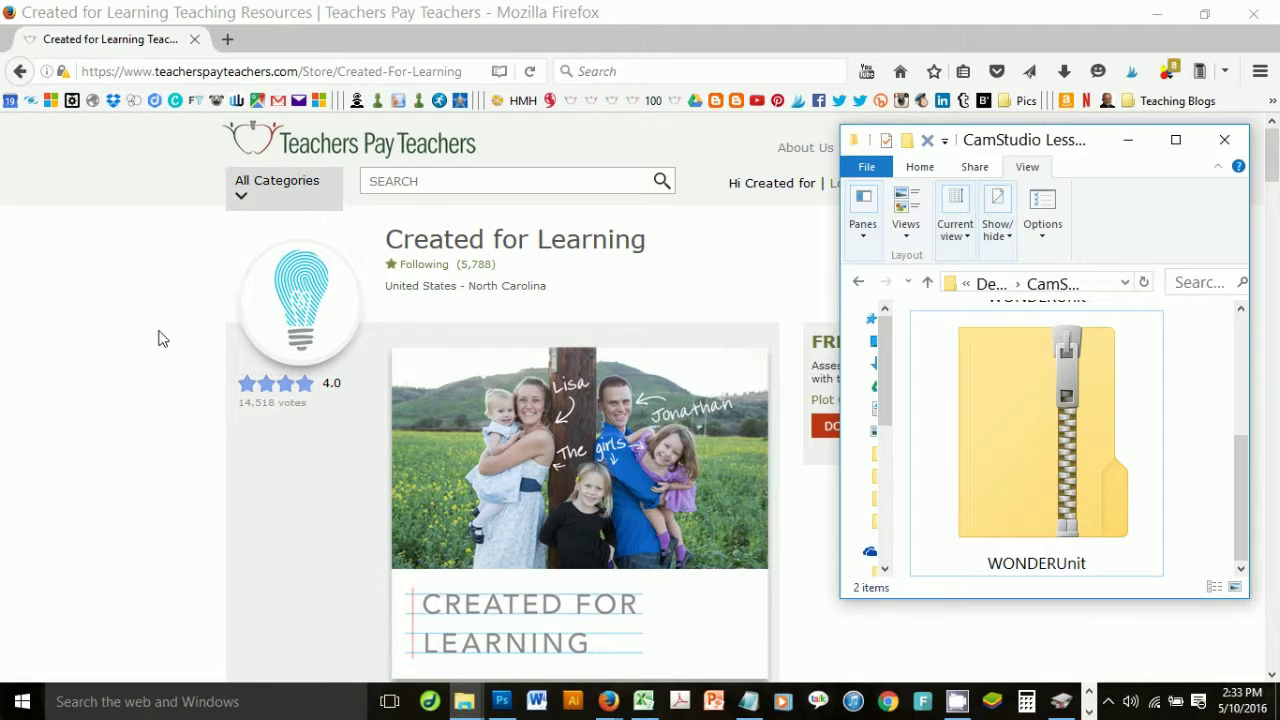
# Bring the Firefox store page forward and scroll down to the MY PRODUCTS listings.
pyautogui.scroll(-5, 157, 338)
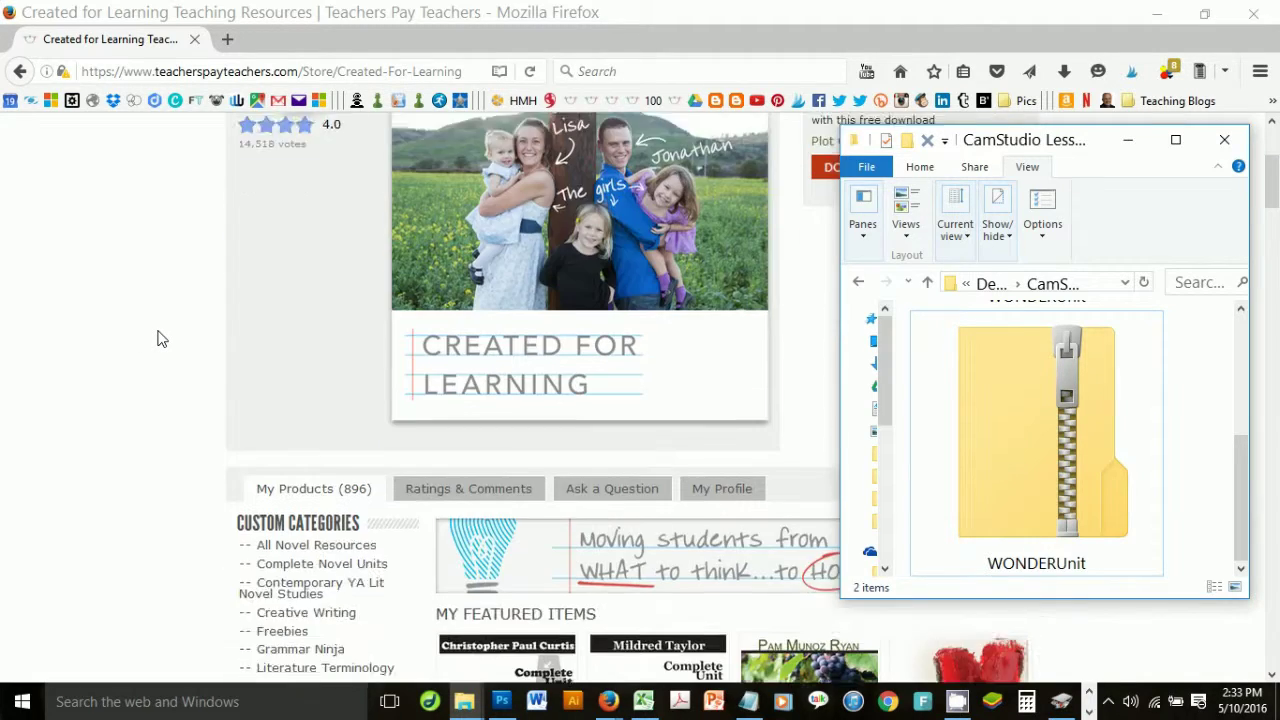
pyautogui.scroll(-3, 157, 338)
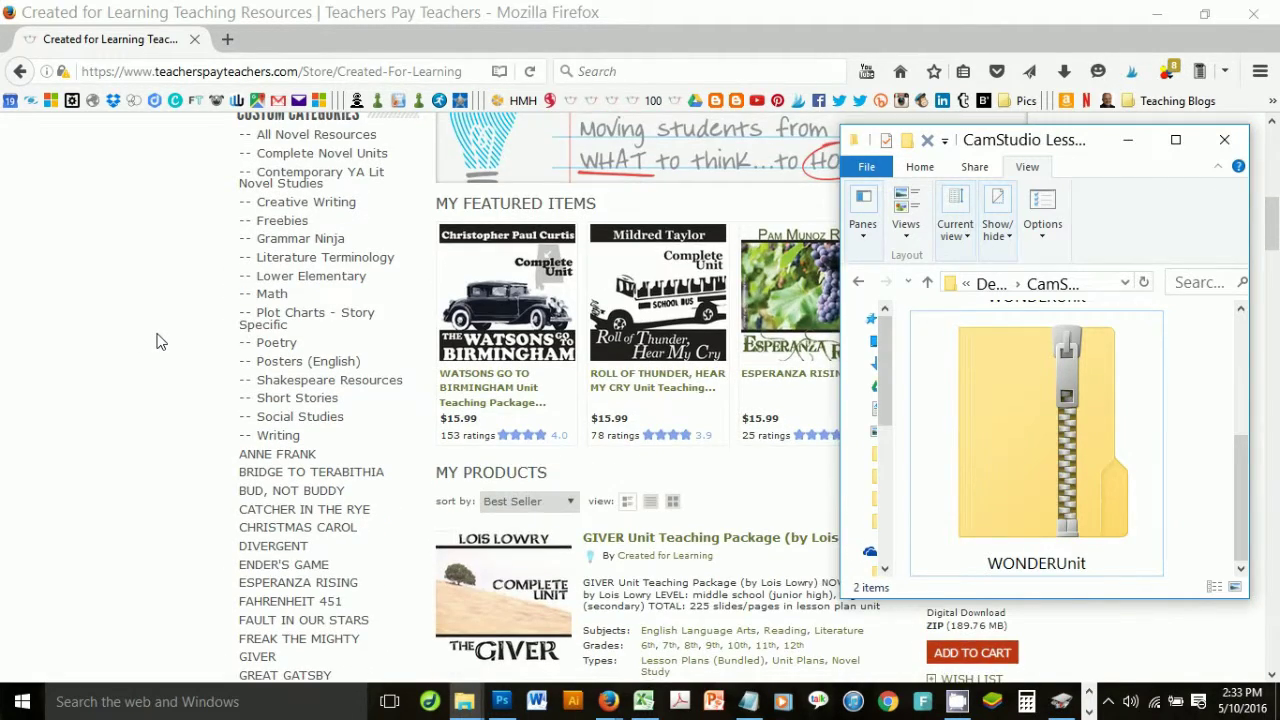
pyautogui.click(157, 342)
pyautogui.scroll(-2, 157, 346)
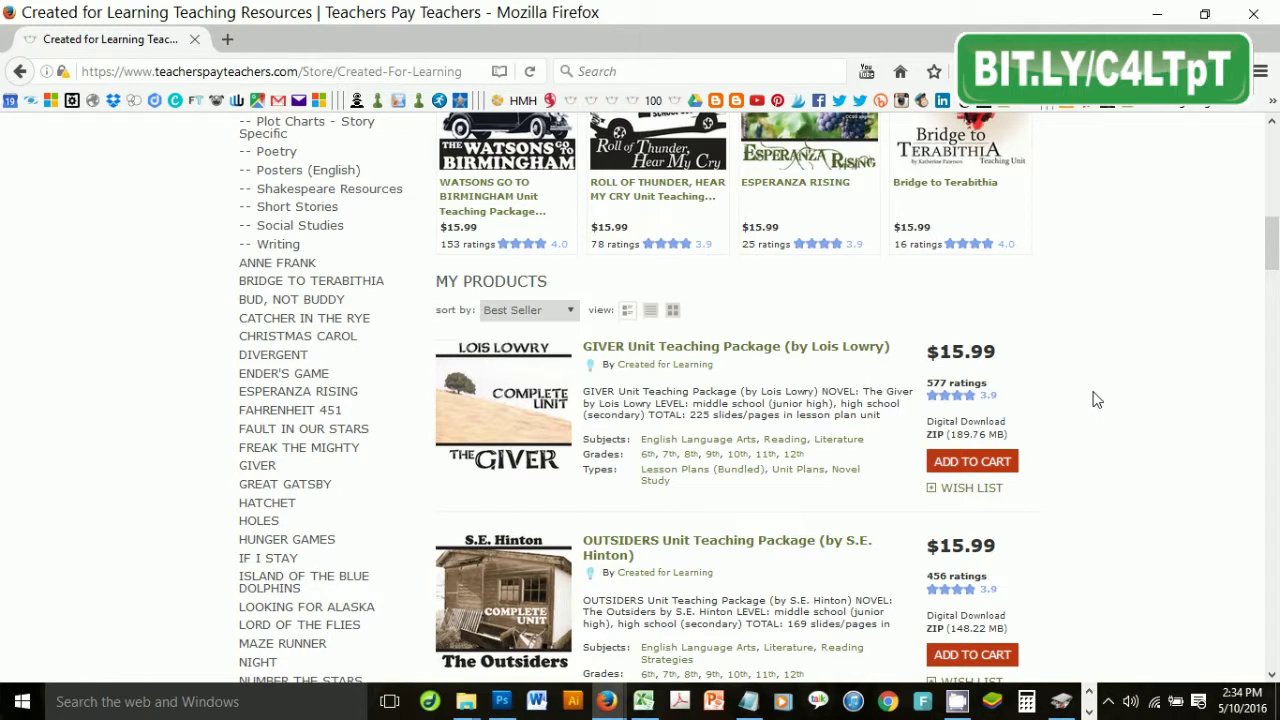
pyautogui.scroll(-3, 1098, 400)
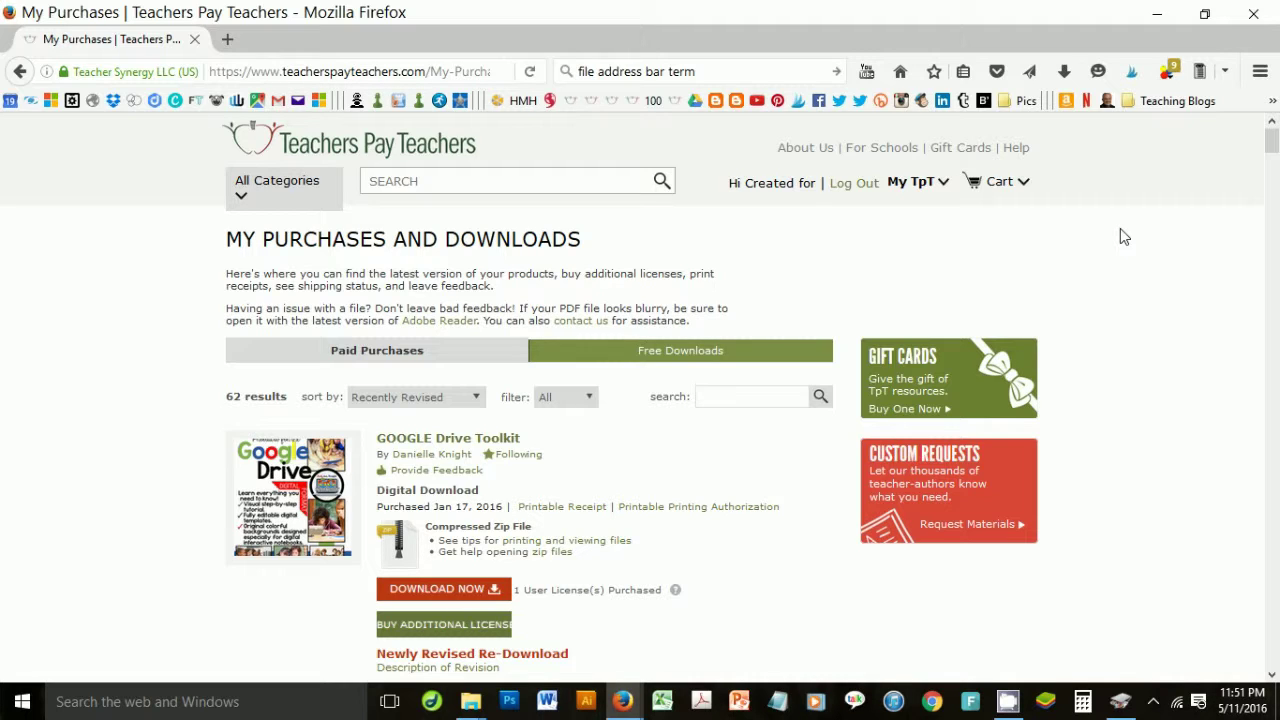
# From Firefox's Show All Downloads library, reveal WONDER.zip in its Downloads folder.
pyautogui.click(1064, 71)
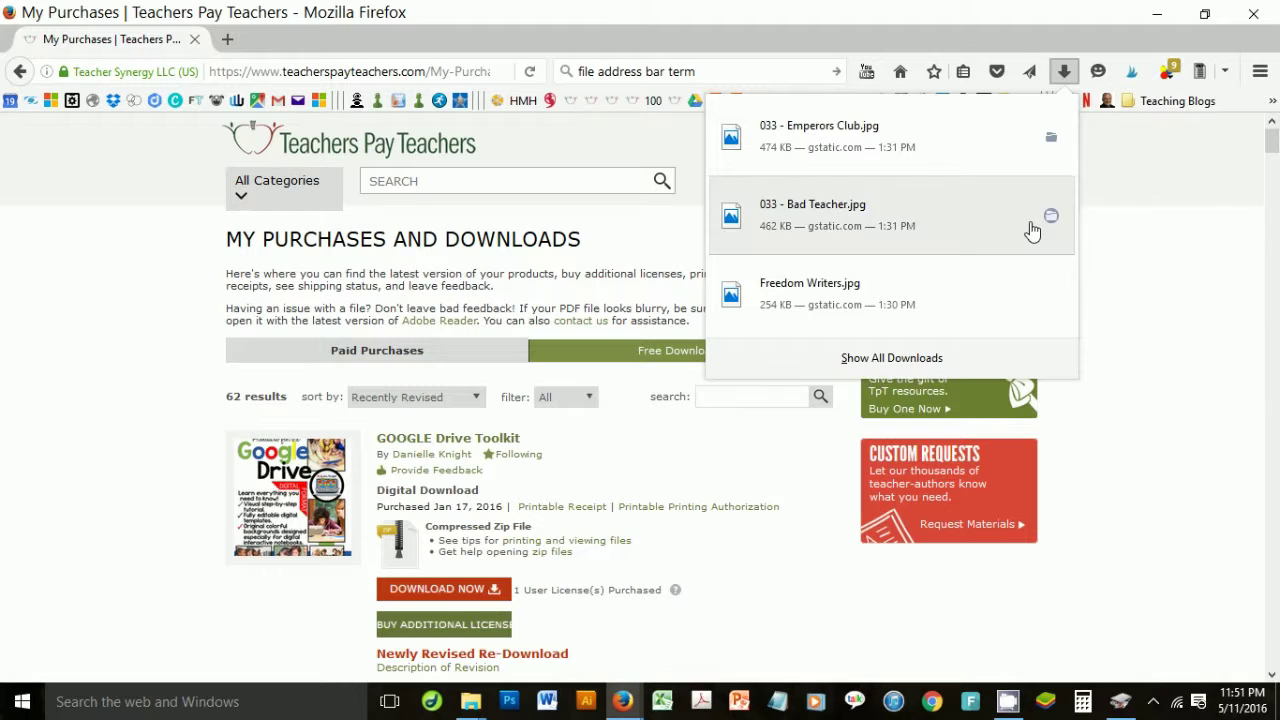
pyautogui.click(881, 360)
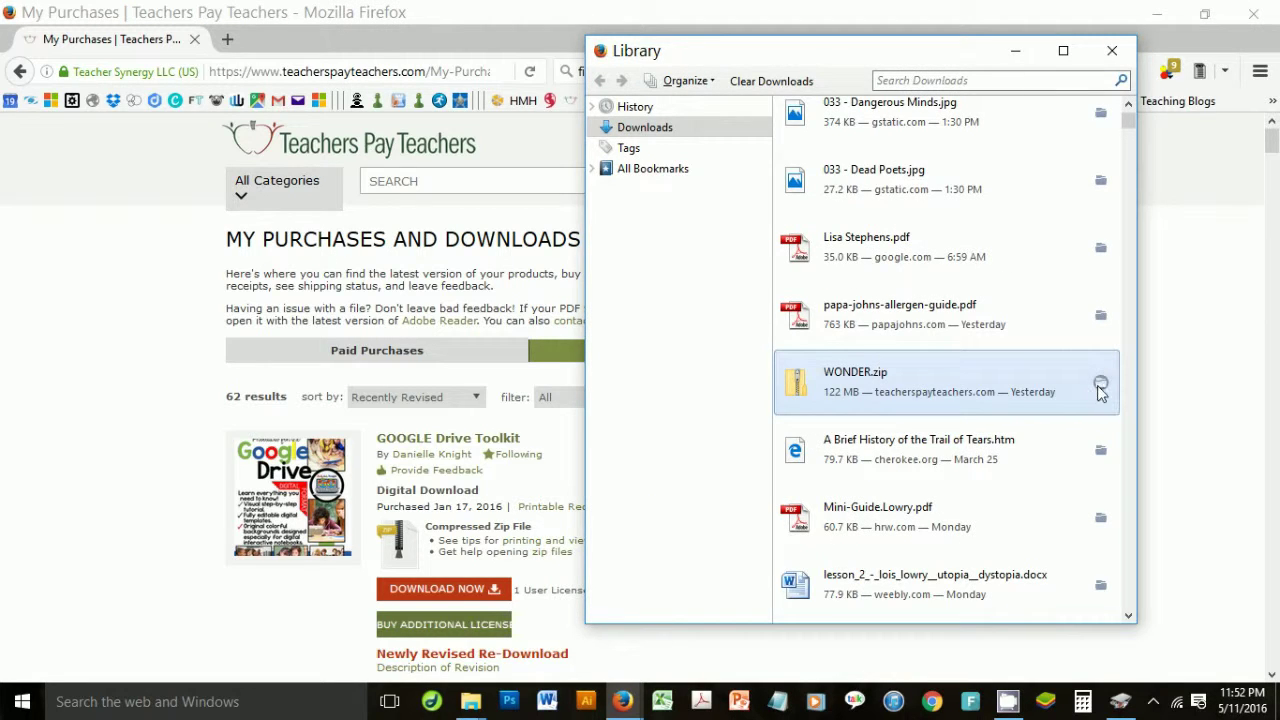
pyautogui.click(1100, 384)
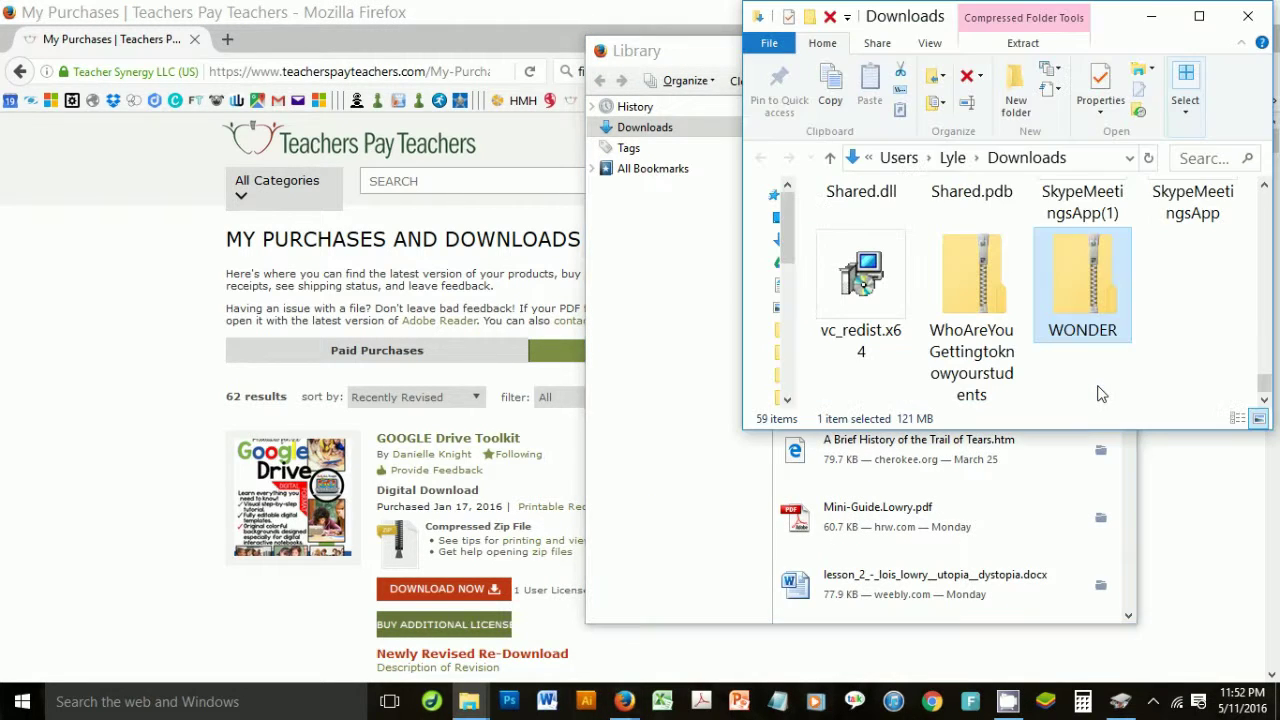
# Open the WONDER zip archive and maximize the Explorer window to show WONDERUnit.
pyautogui.doubleClick(1073, 273)
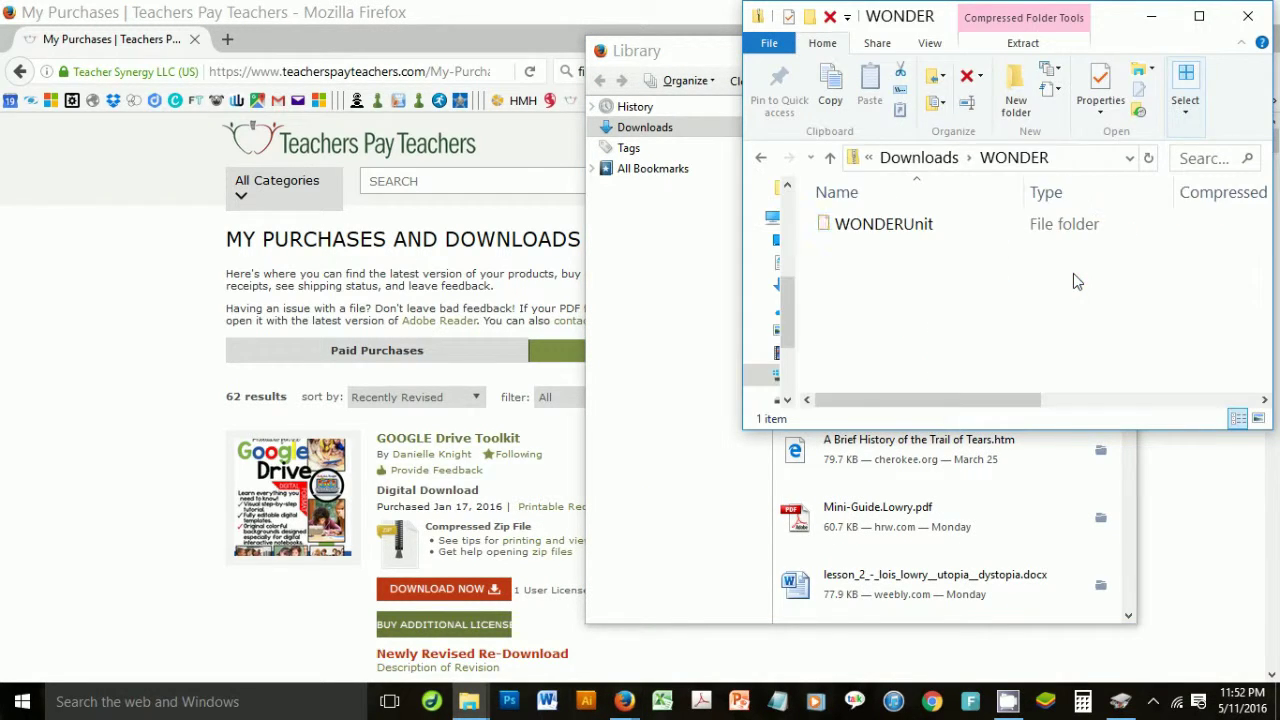
pyautogui.click(1198, 17)
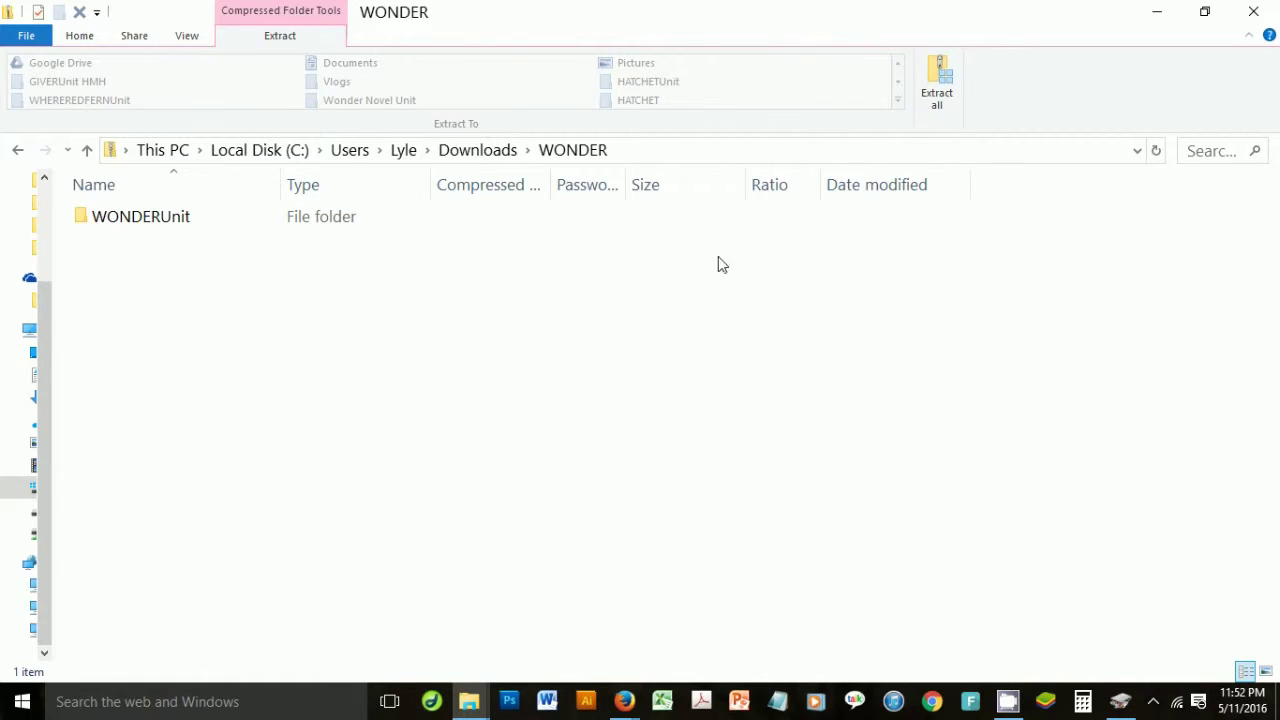
# Extract all of WONDER.zip to the Desktop's Wonder Novel Unit folder.
pyautogui.click(945, 92)
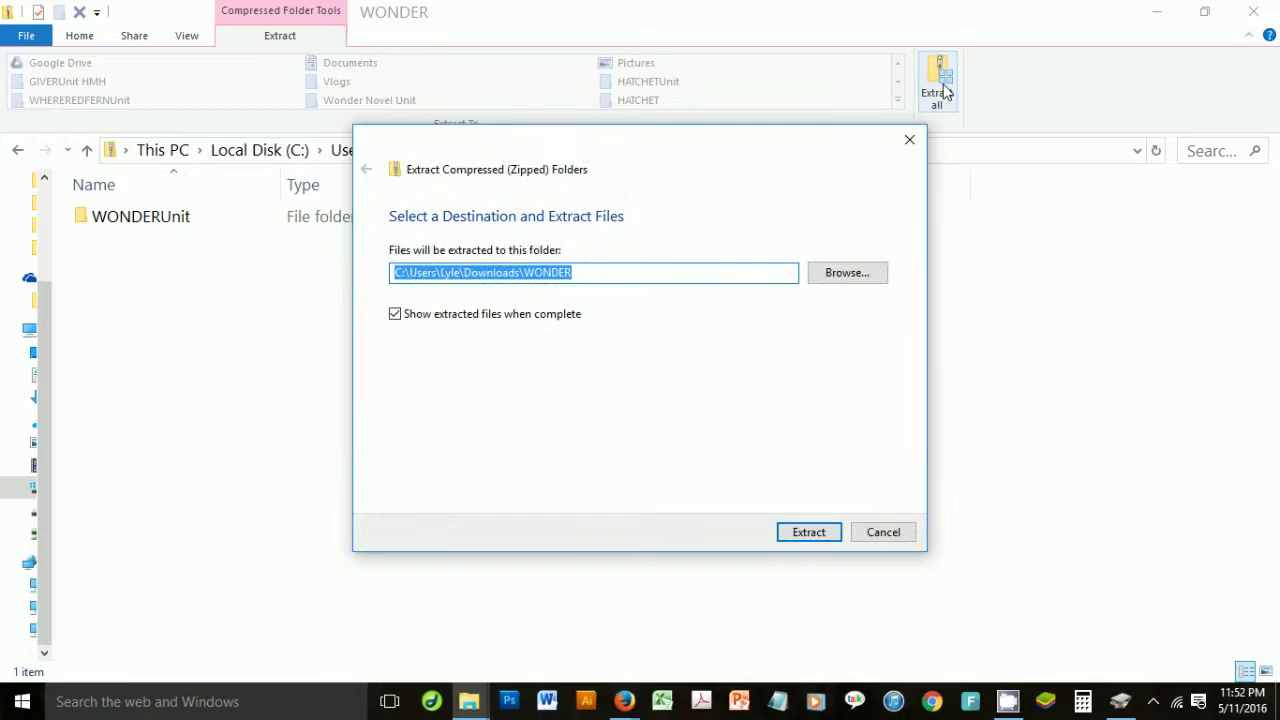
pyautogui.click(847, 272)
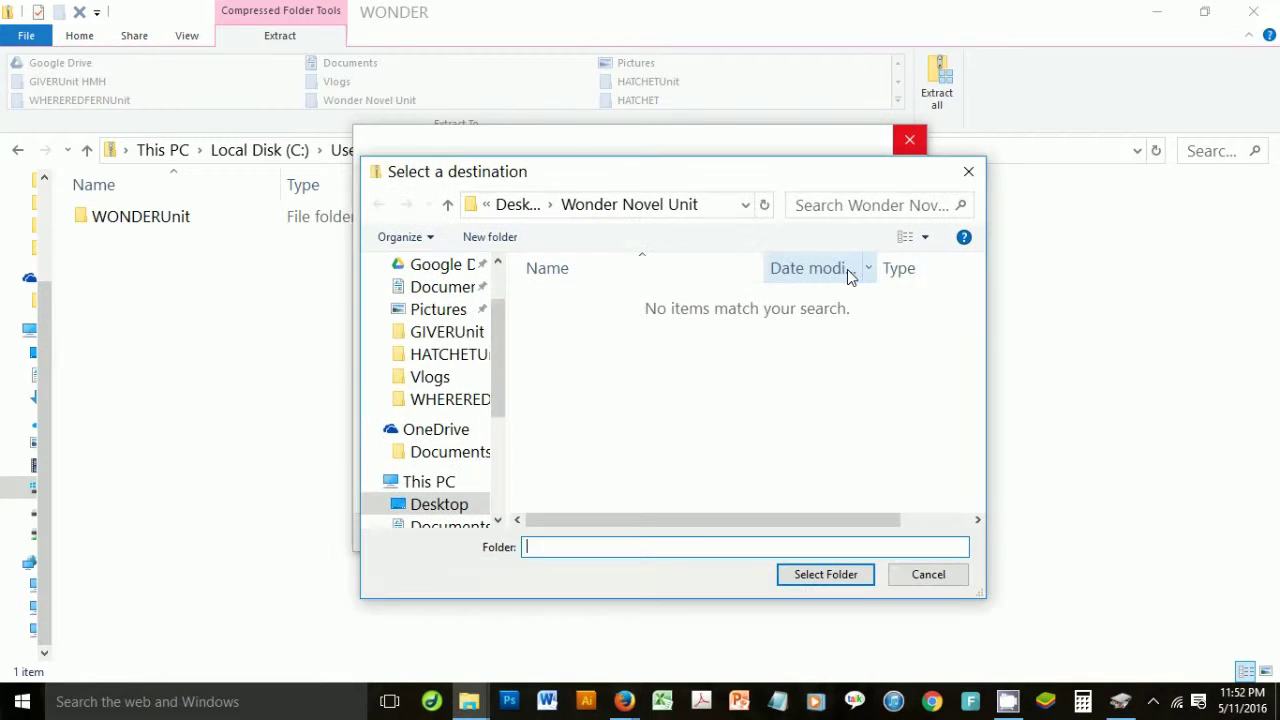
pyautogui.click(449, 508)
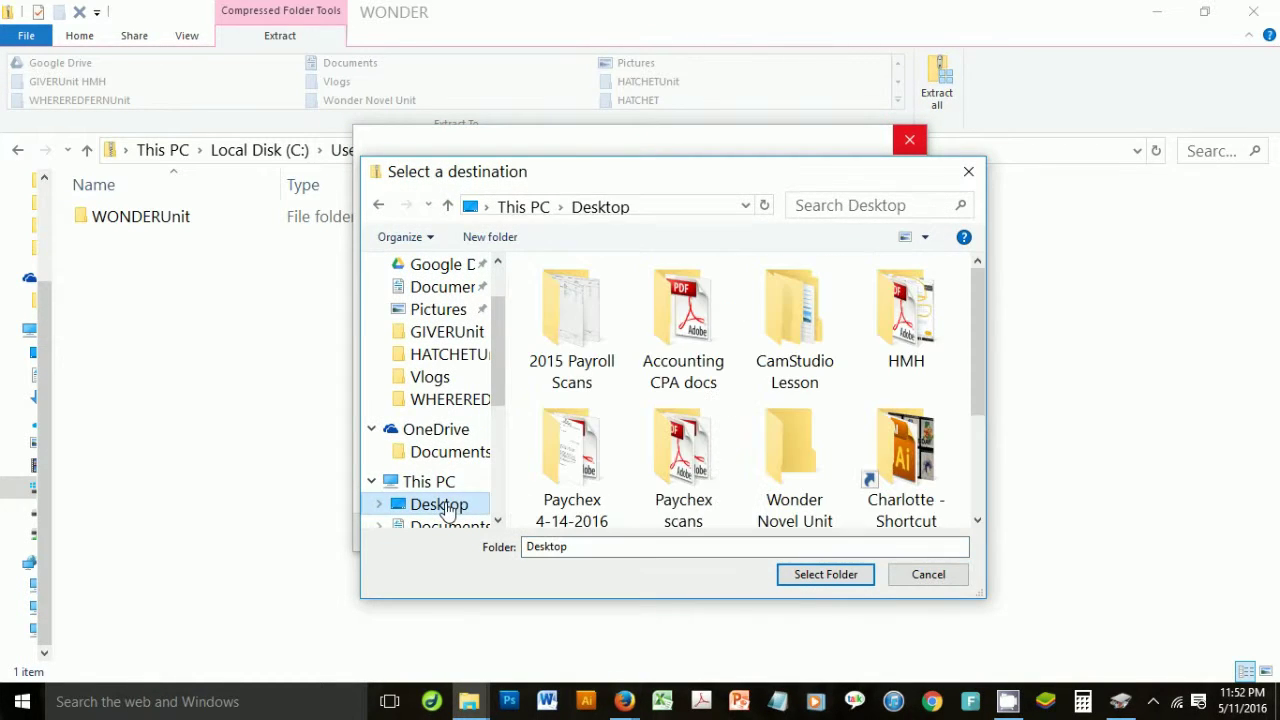
pyautogui.moveTo(980, 269); pyautogui.dragTo(957, 443)
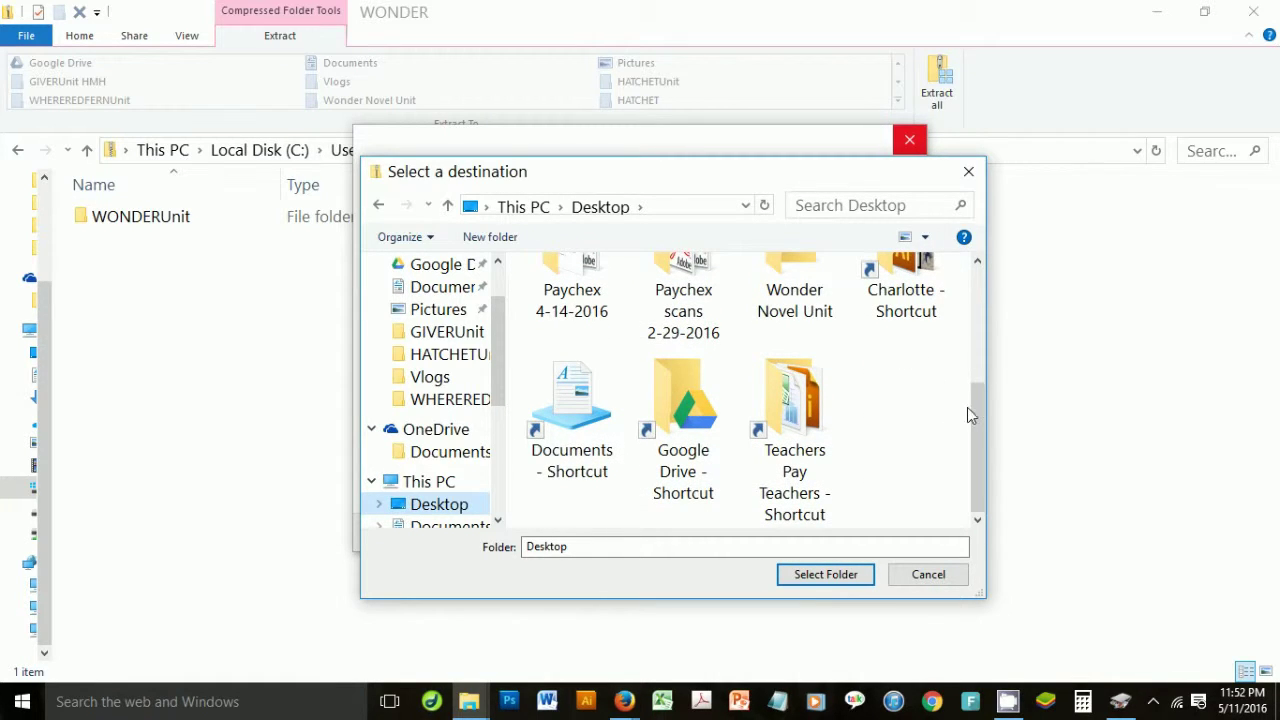
pyautogui.scroll(1, 975, 390)
pyautogui.doubleClick(782, 365)
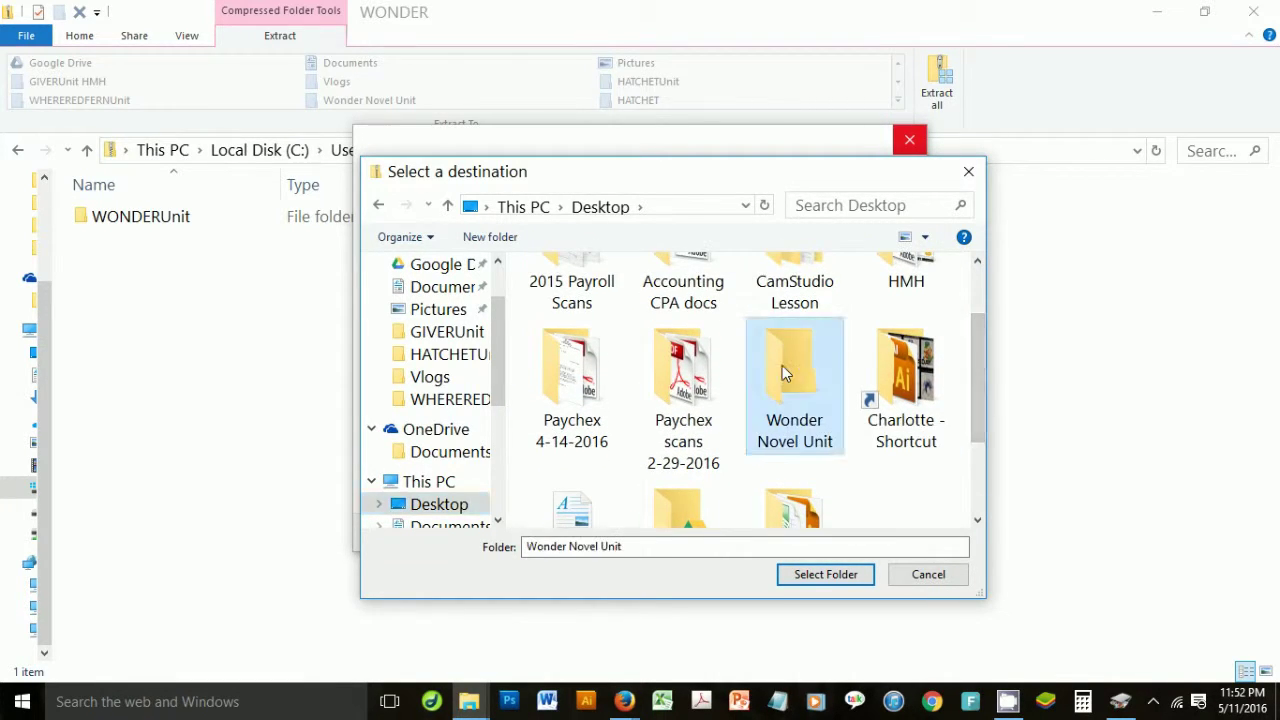
pyautogui.click(811, 580)
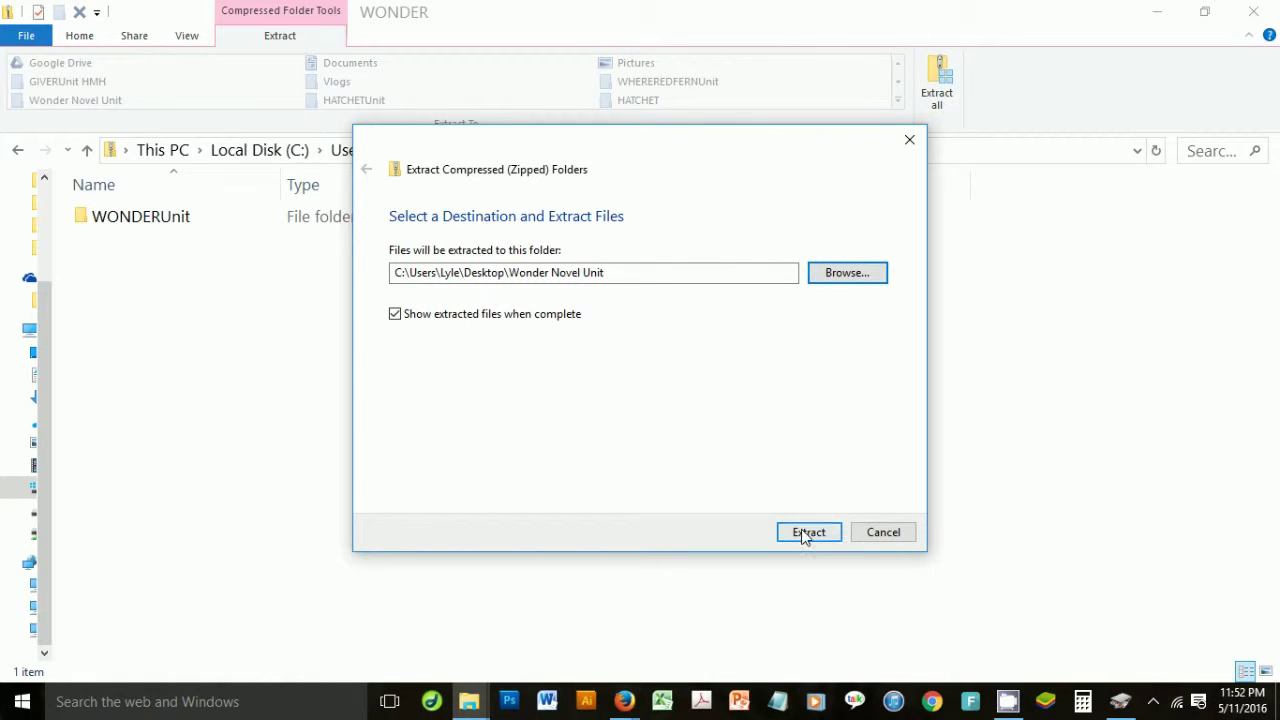
pyautogui.click(808, 532)
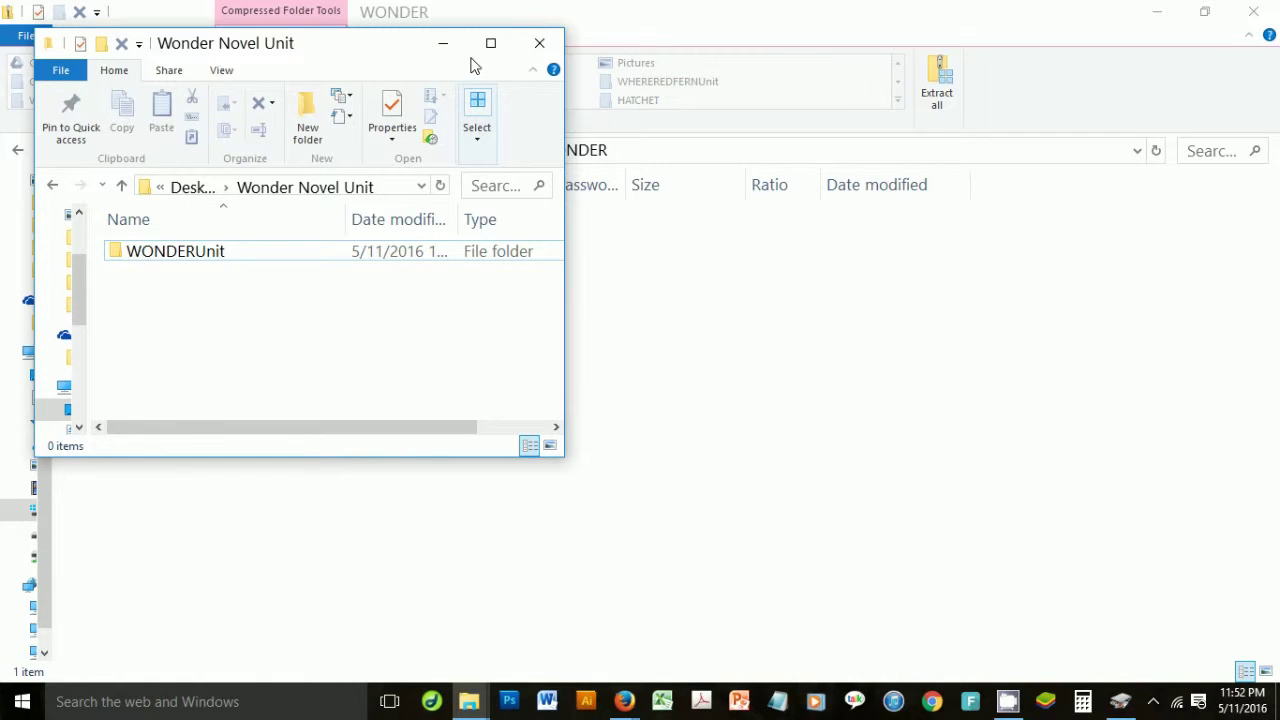
# Maximize the Wonder Novel Unit window, then open WONDERUnit and scroll through its 27 files.
pyautogui.click(497, 46)
pyautogui.moveTo(36, 203); pyautogui.dragTo(118, 163)
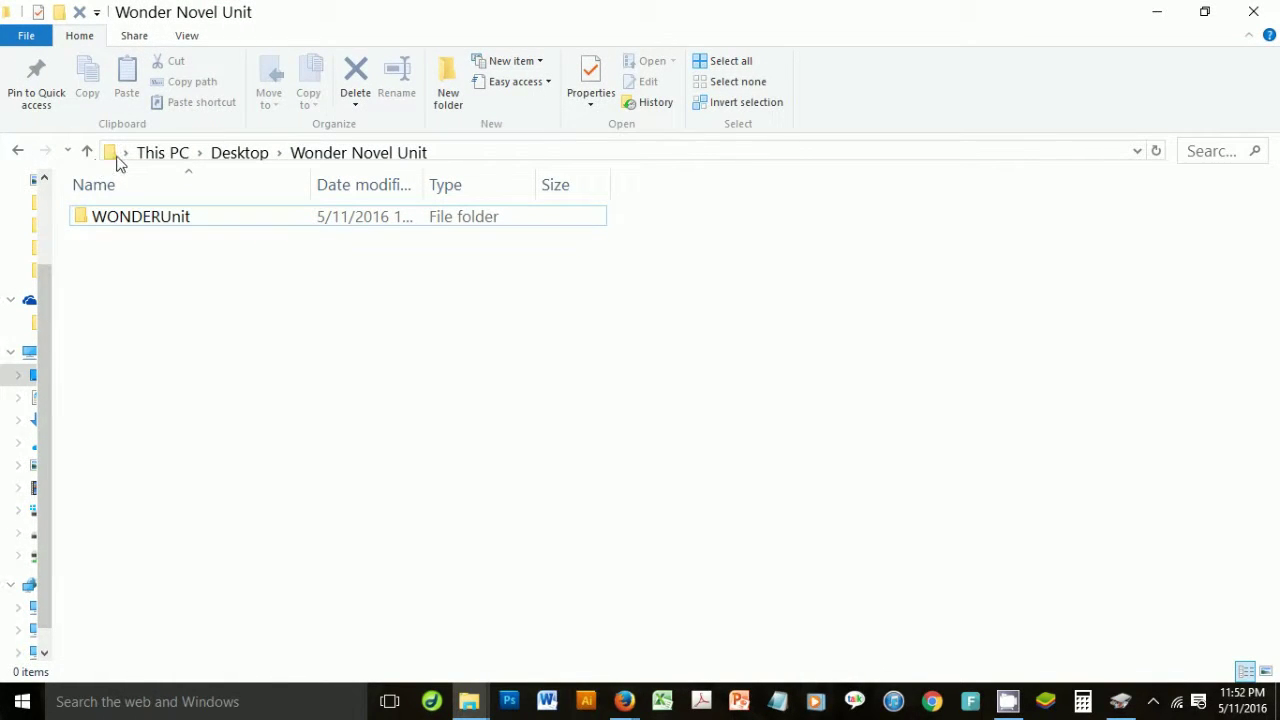
pyautogui.doubleClick(88, 217)
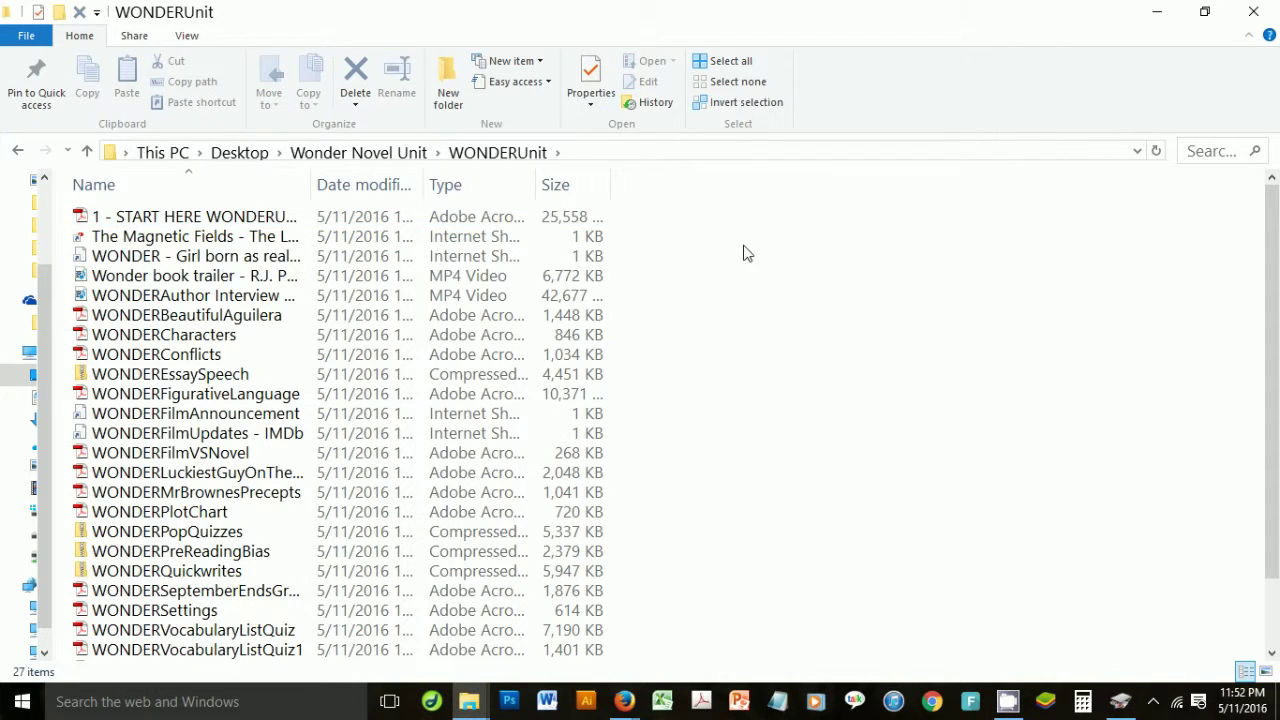
pyautogui.scroll(-1, 754, 249)
pyautogui.scroll(-1, 754, 249)
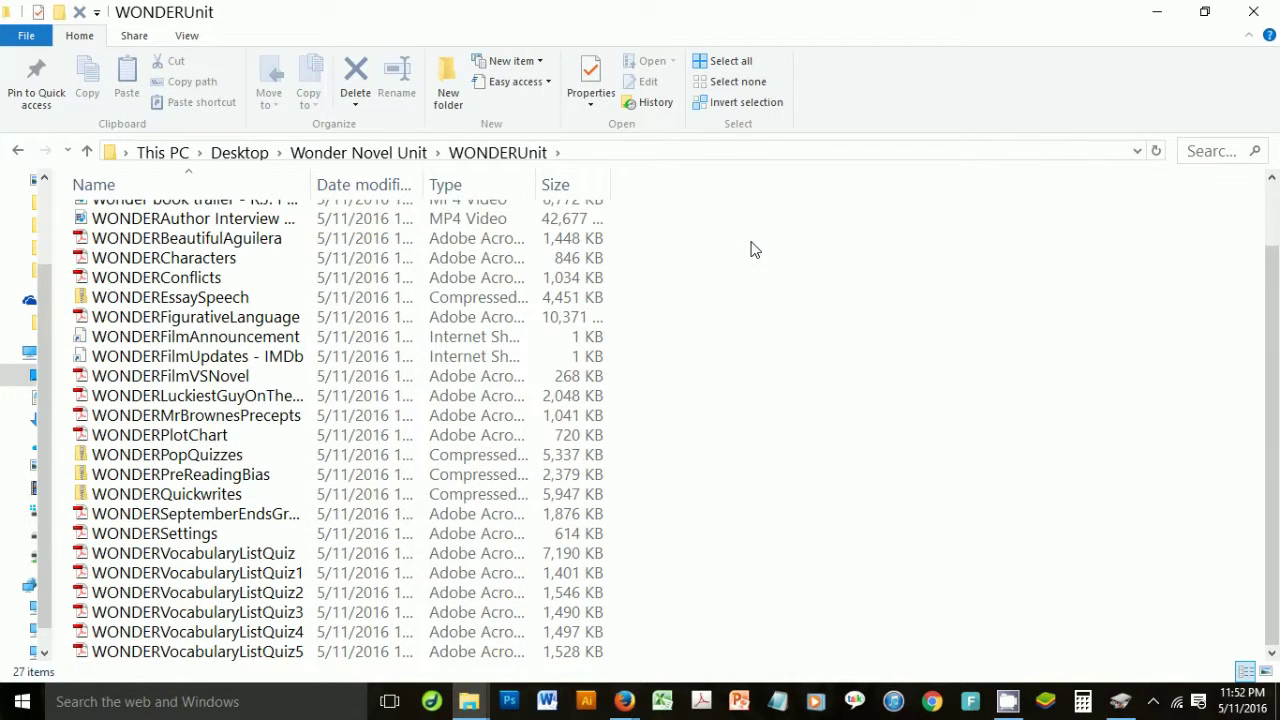
# Run Extract All on the WONDERPopQuizzes zip into its suggested WONDERPopQuizzes folder.
pyautogui.click(124, 457)
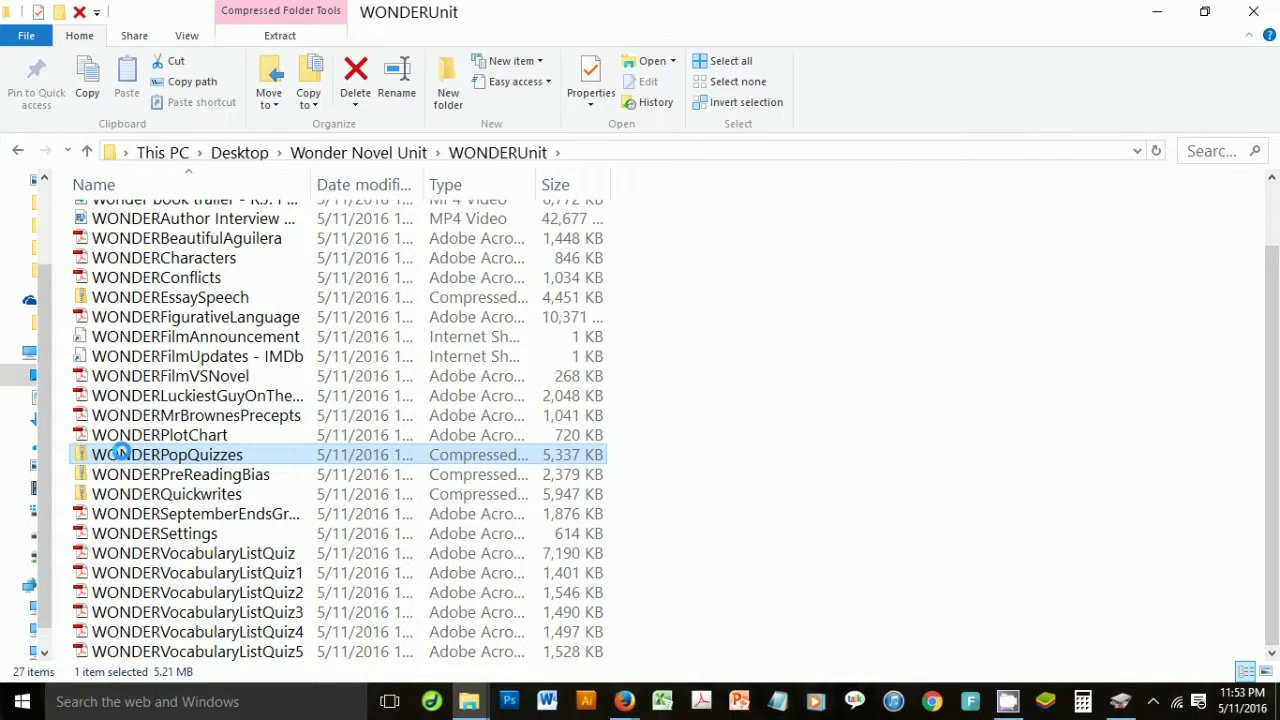
pyautogui.rightClick(121, 452)
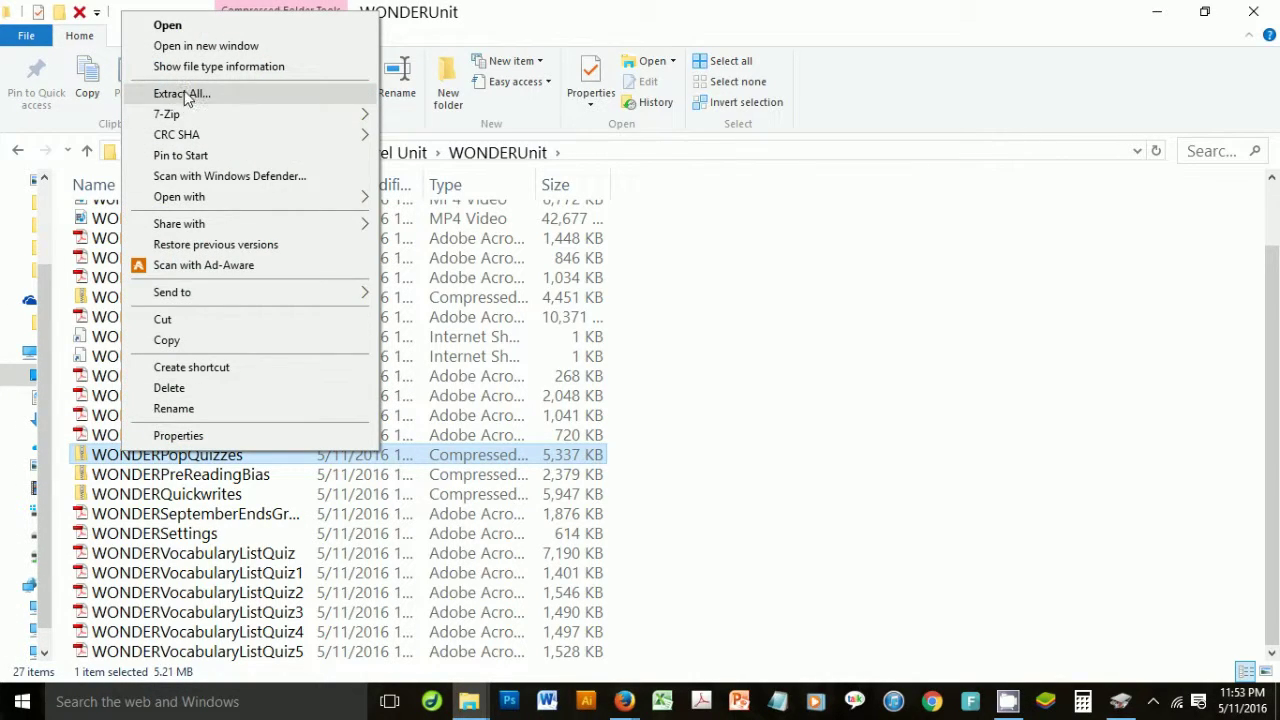
pyautogui.click(184, 93)
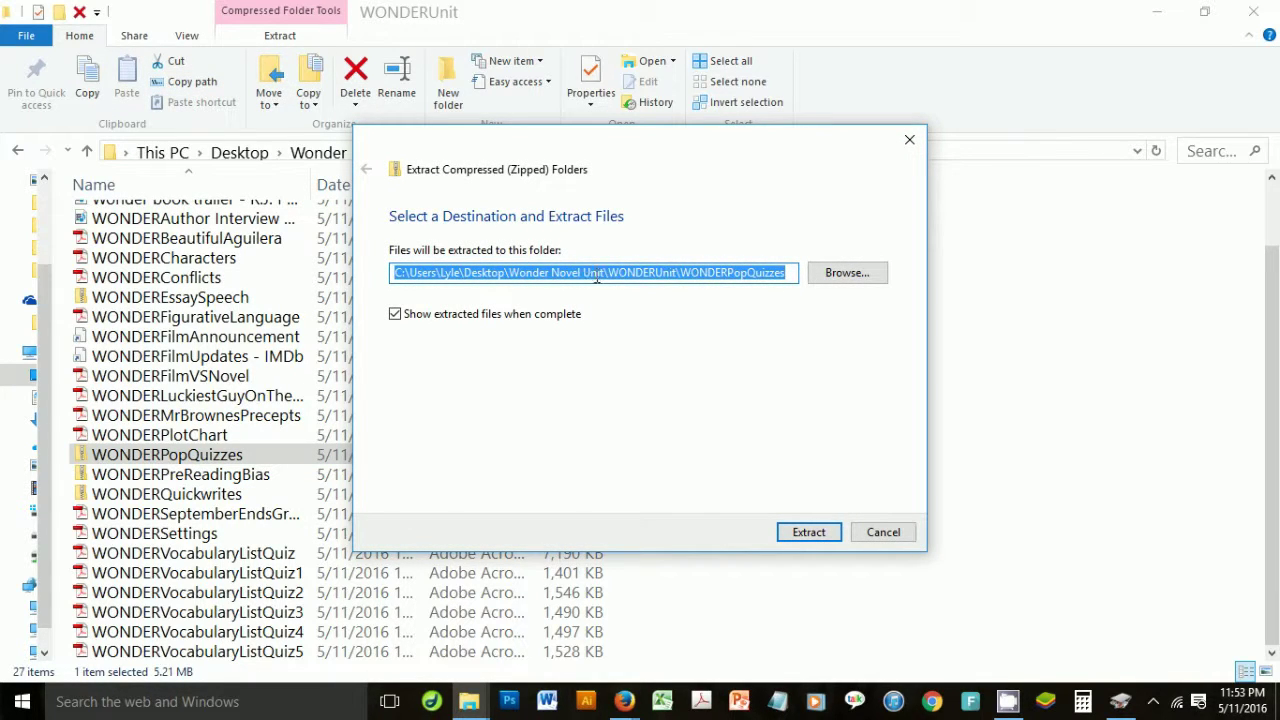
pyautogui.click(810, 534)
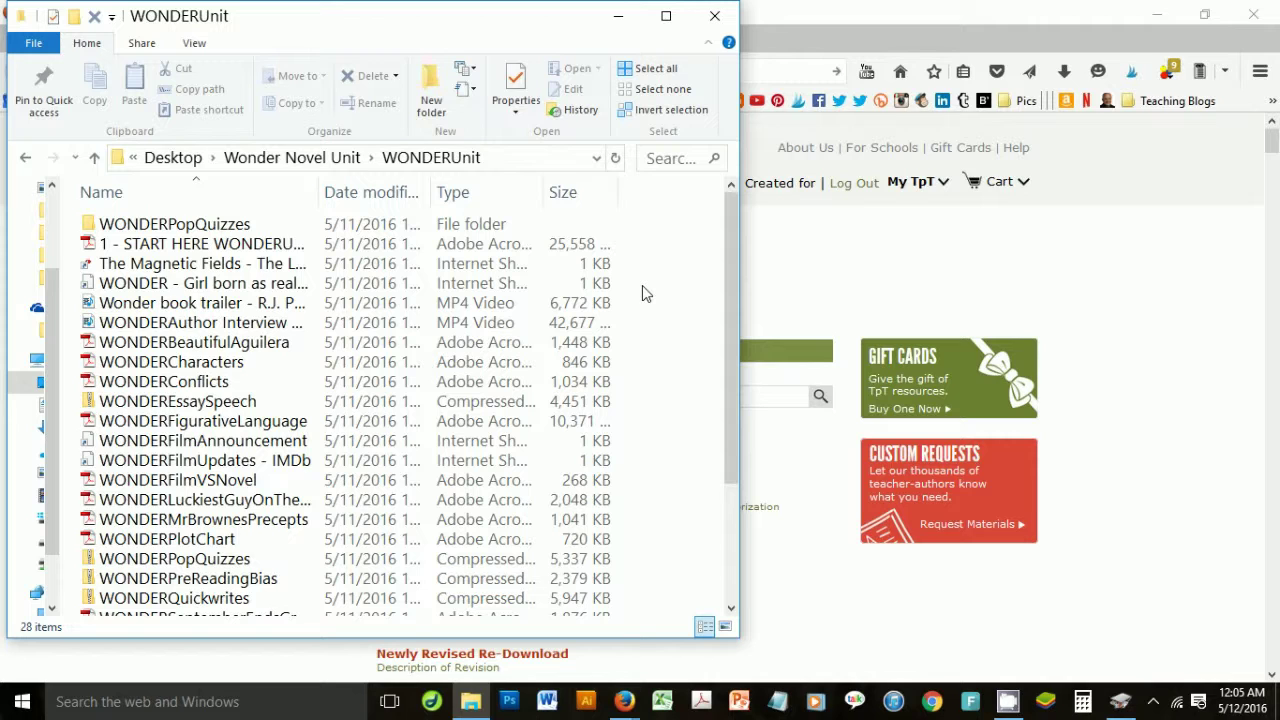
# Return to Firefox's My Purchases and Downloads page and scroll down slightly.
pyautogui.click(897, 236)
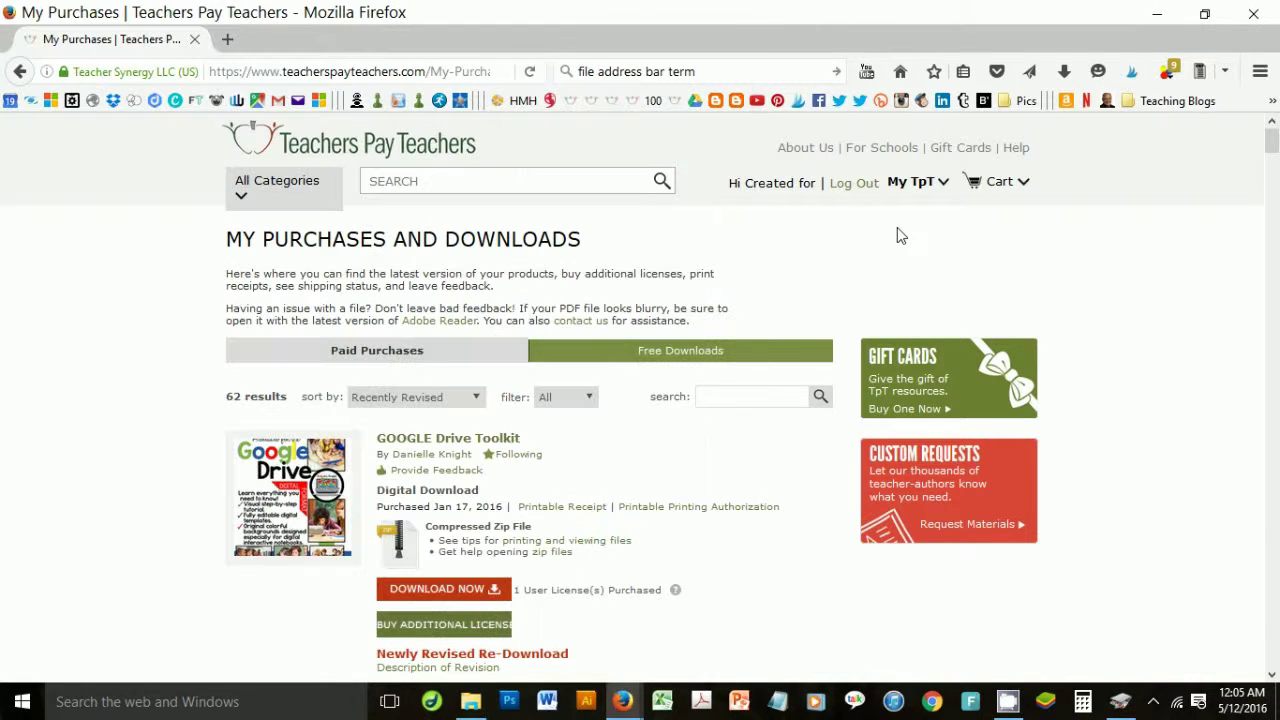
pyautogui.scroll(-4, 893, 238)
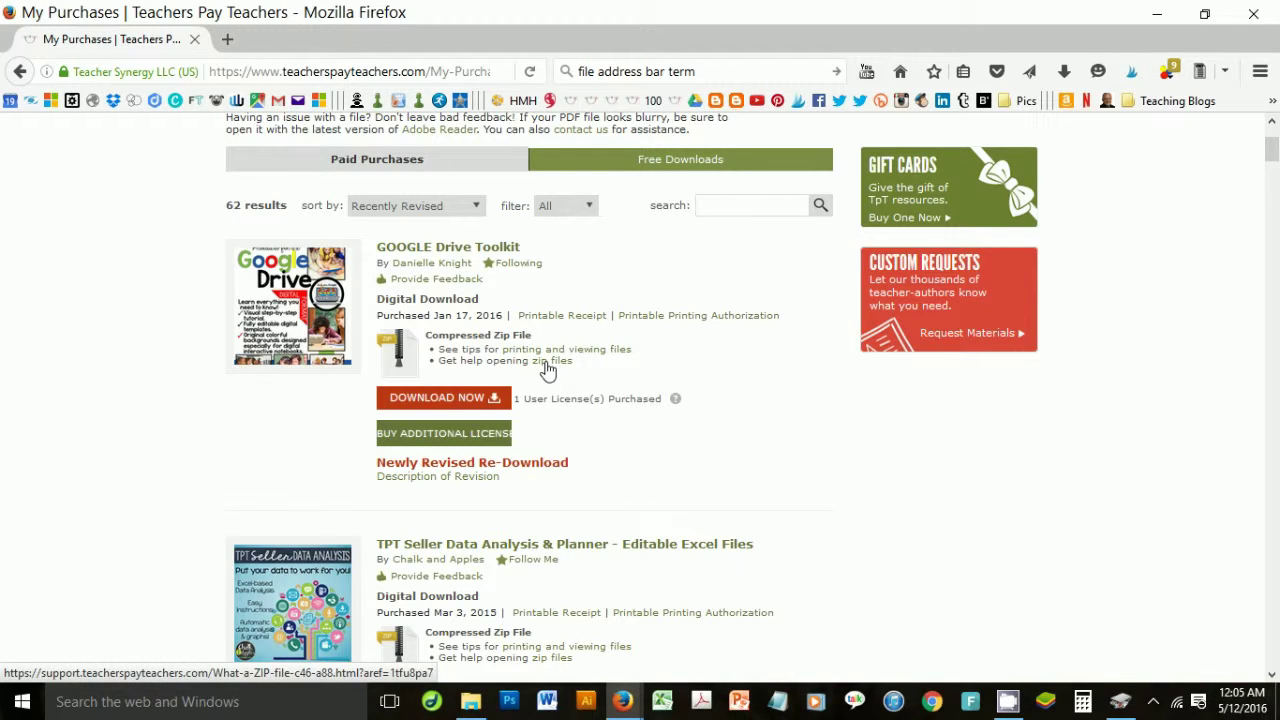
# Open the 'Get help opening zip files' article and read down through 'What is a ZIP file?'.
pyautogui.click(547, 370)
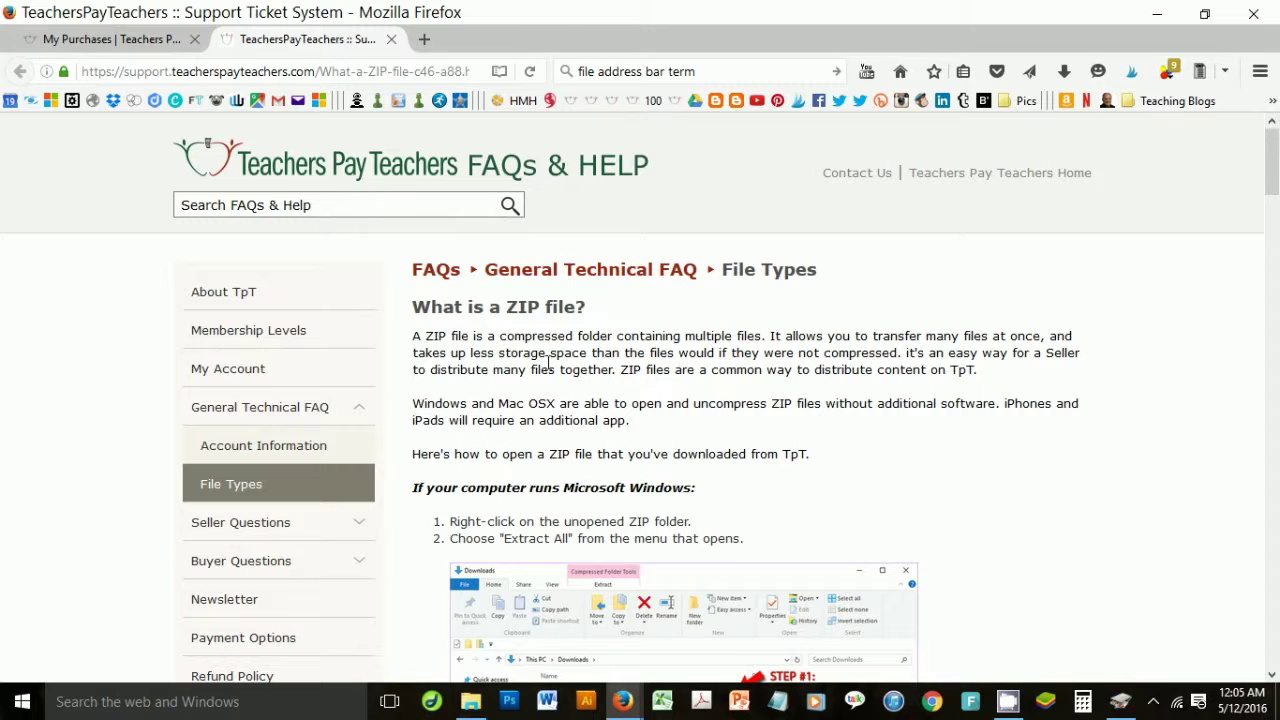
pyautogui.scroll(-10, 1070, 398)
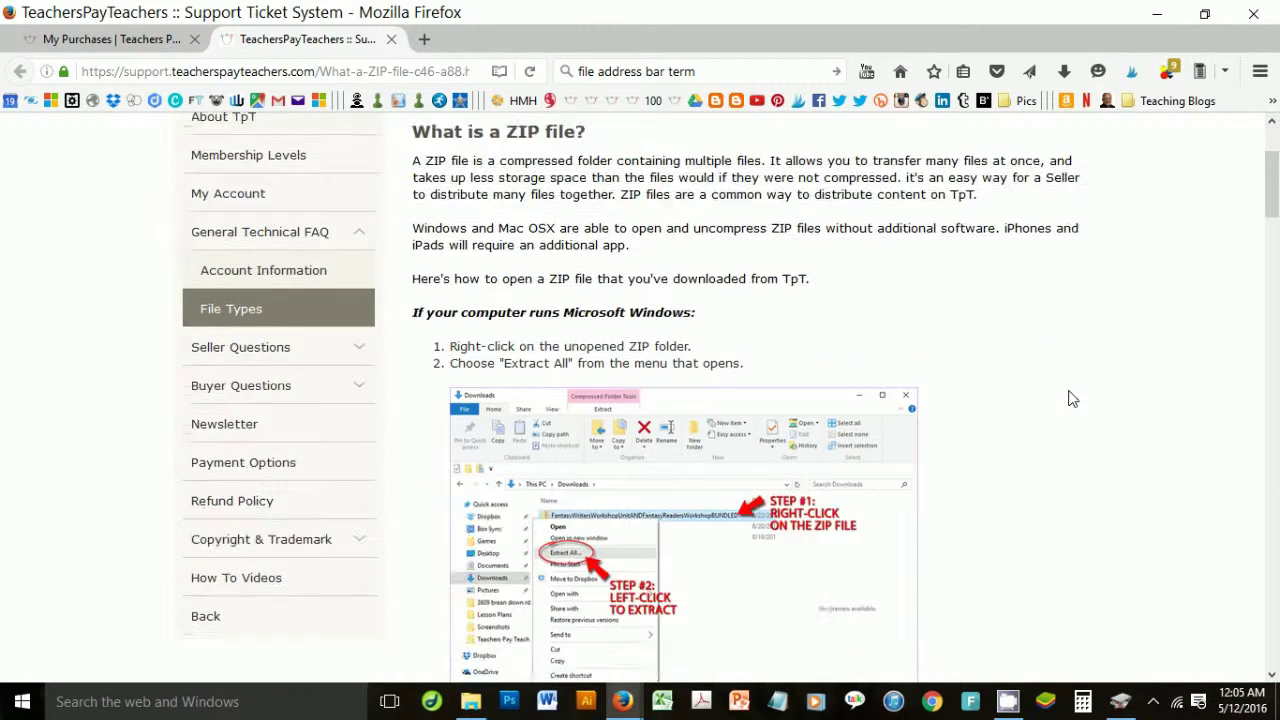
pyautogui.scroll(-6, 1070, 398)
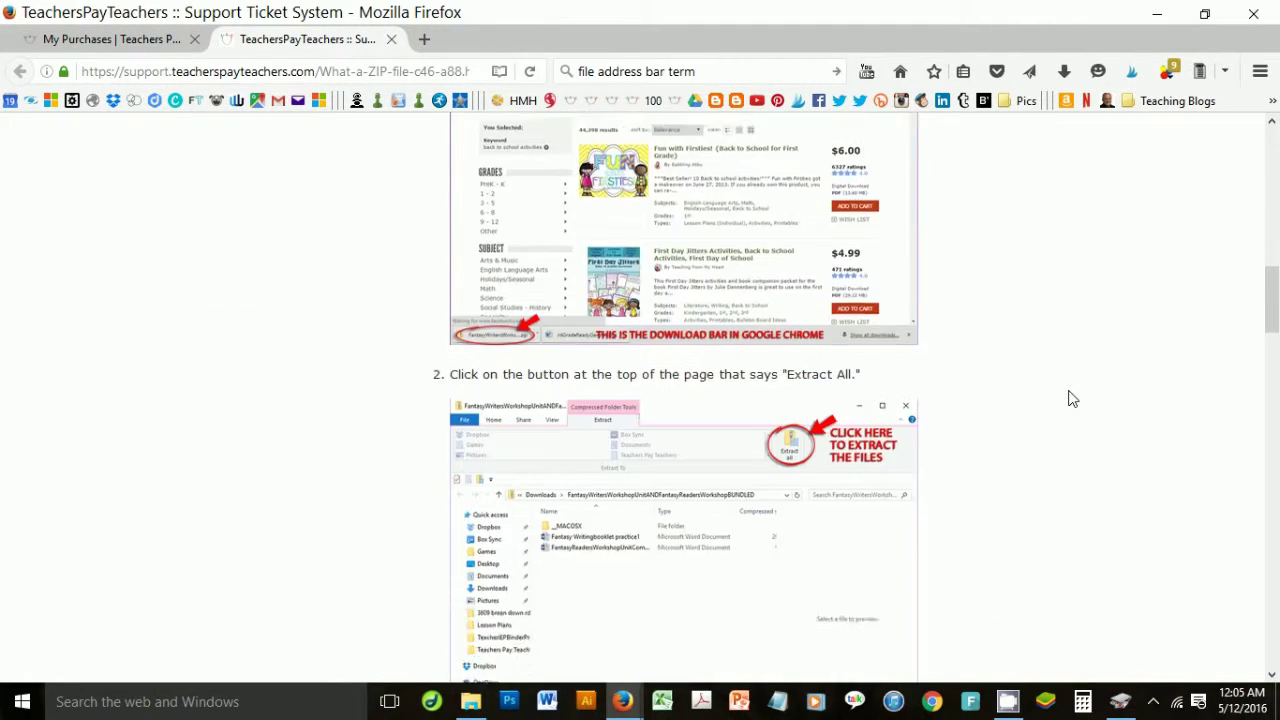
pyautogui.scroll(-5, 1070, 398)
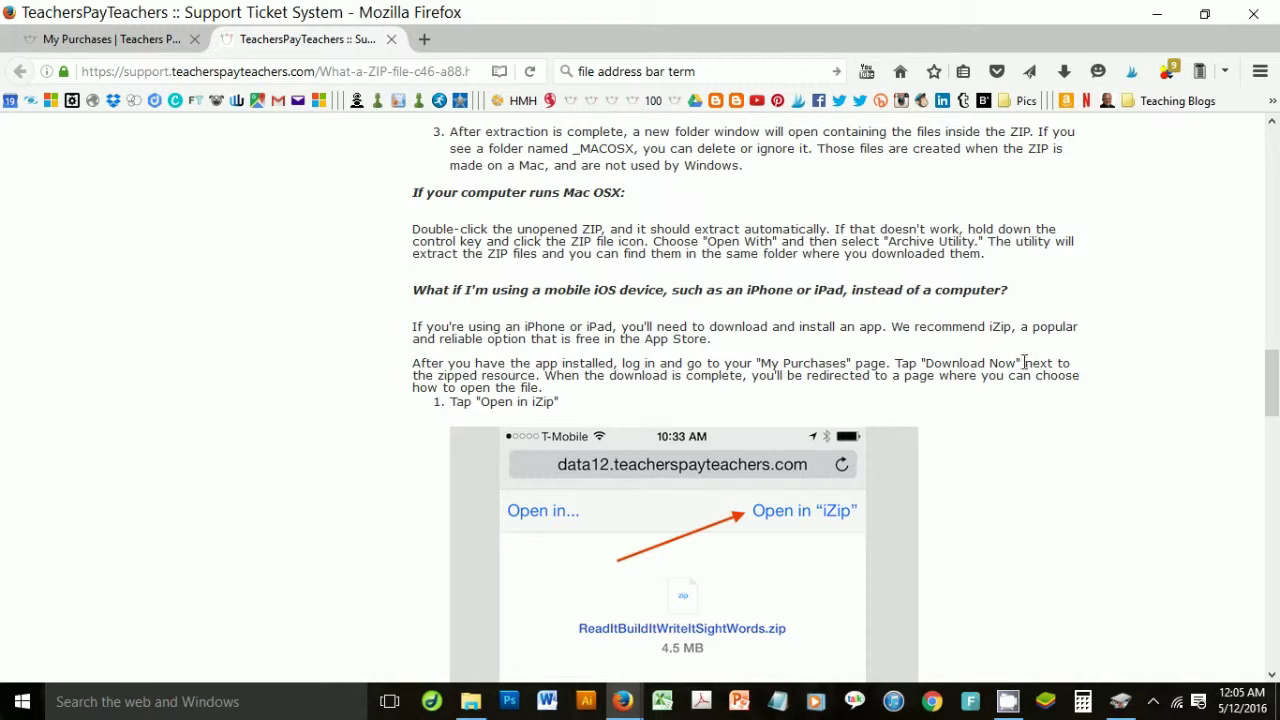
pyautogui.scroll(-5, 1092, 381)
pyautogui.scroll(-15, 1092, 381)
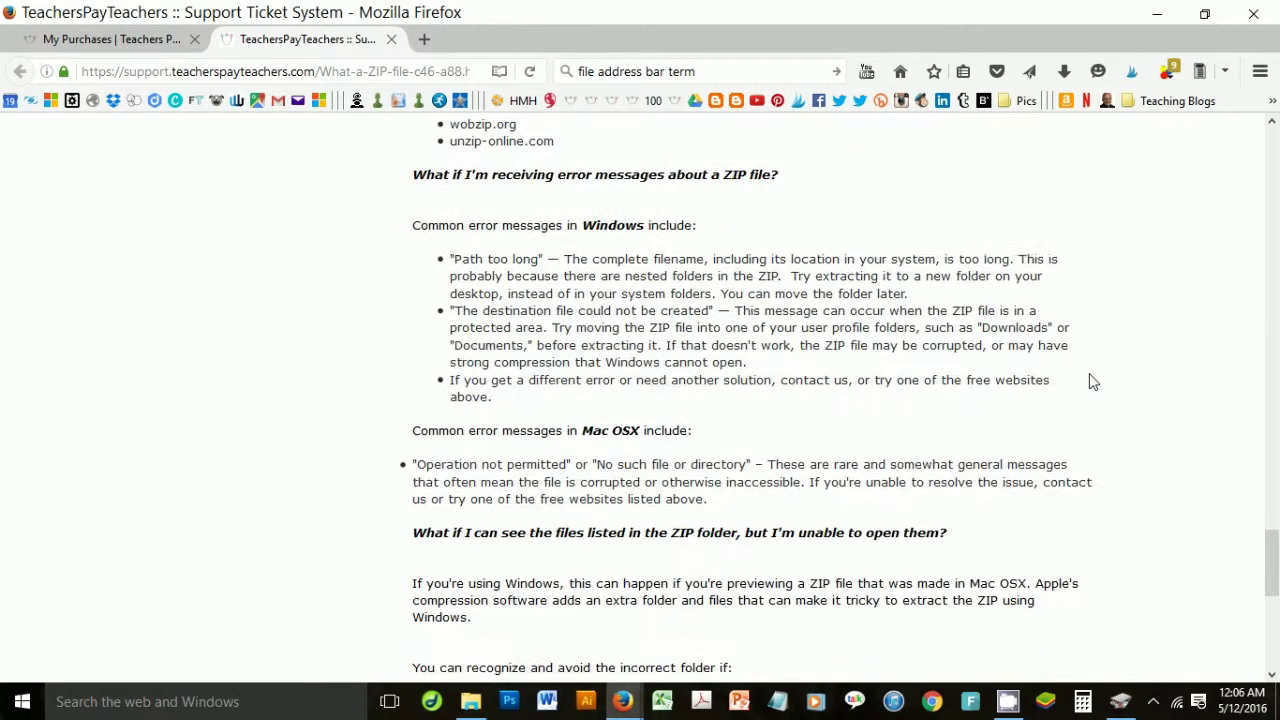
pyautogui.scroll(-3, 1092, 381)
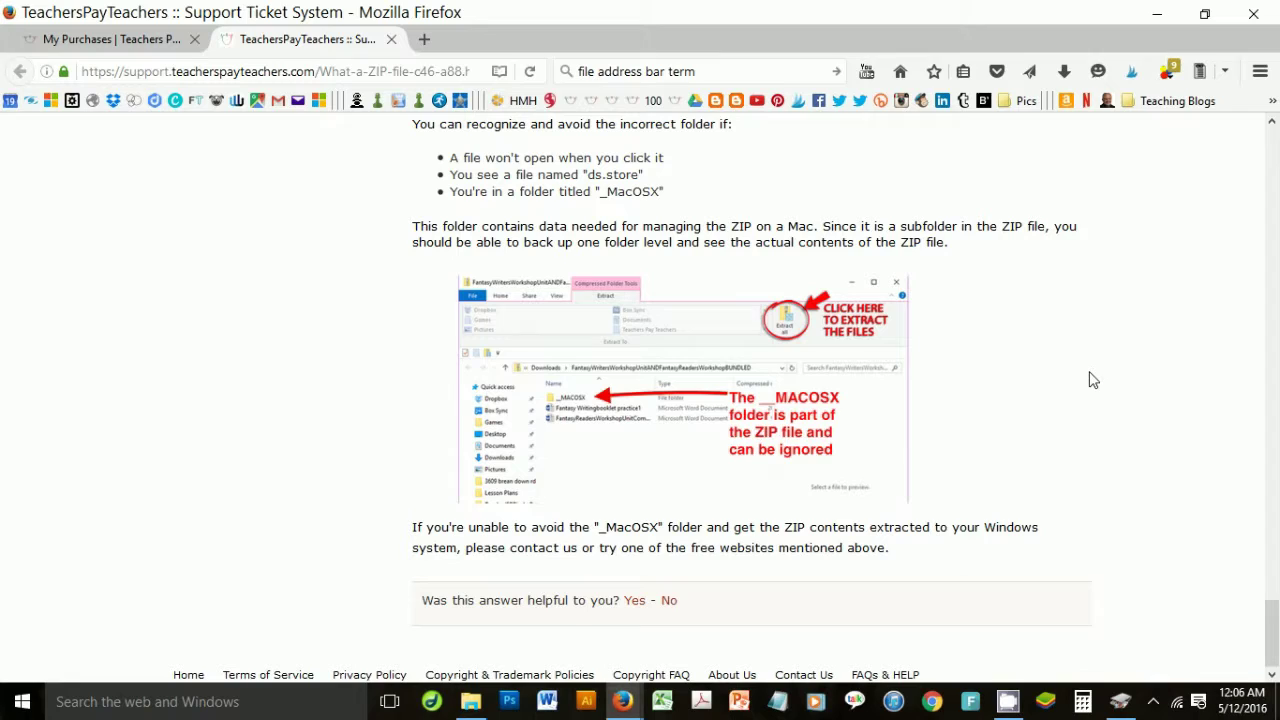